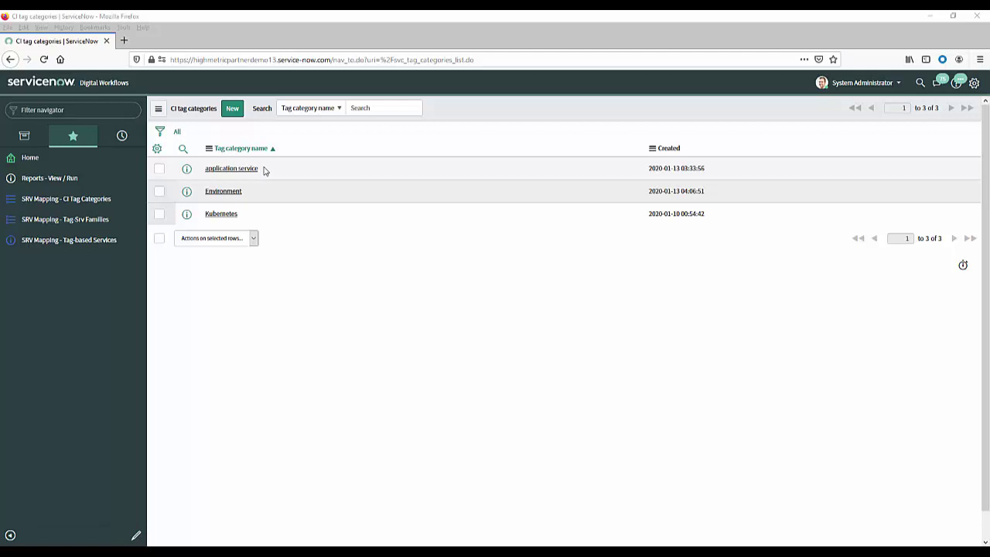
Start a new tag category named Application Service with first tag key App
left_click(232, 109)
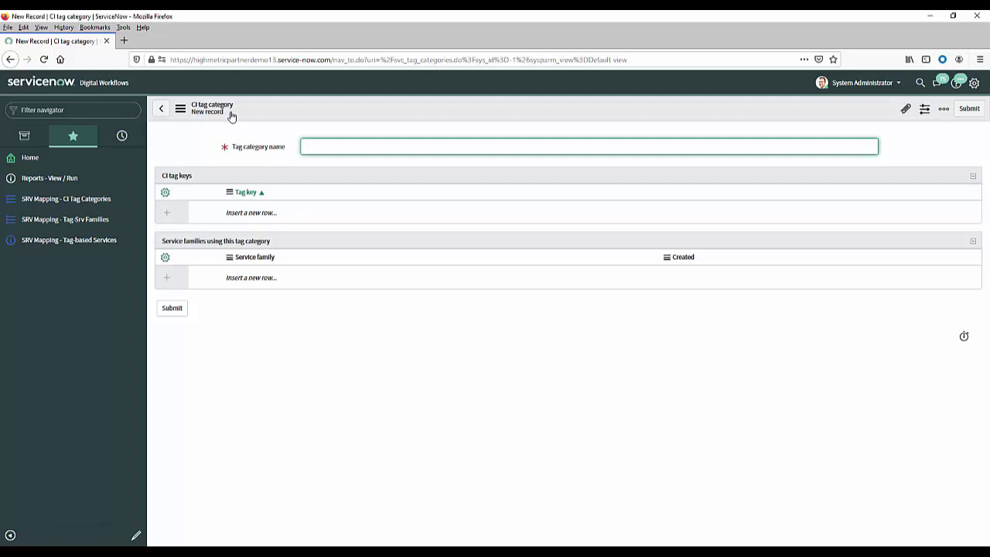
type("Aplication Service")
left_click(310, 149)
type("p")
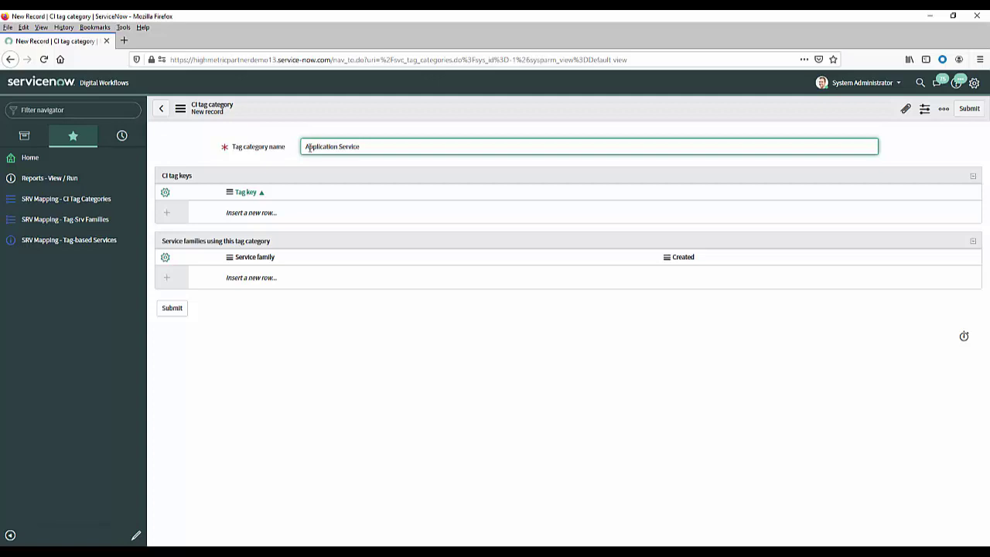
left_click(263, 215)
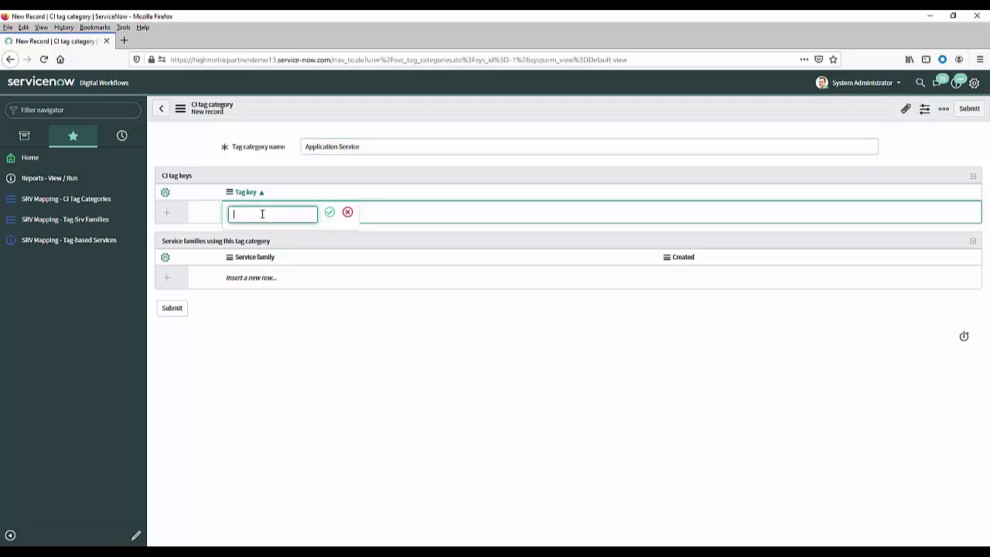
type("App")
left_click(329, 212)
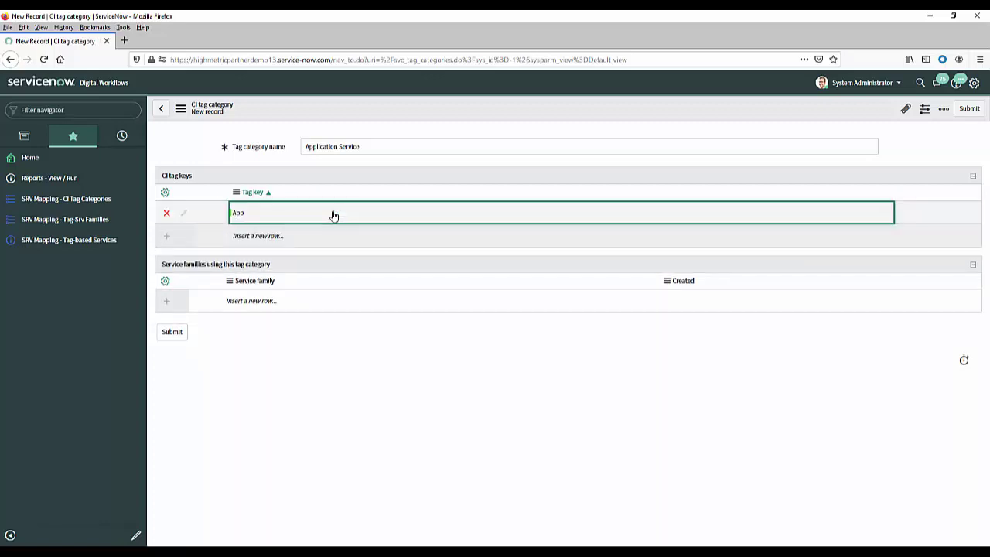
Add the tag keys Application and AppName to the category
left_click(257, 235)
type("Application")
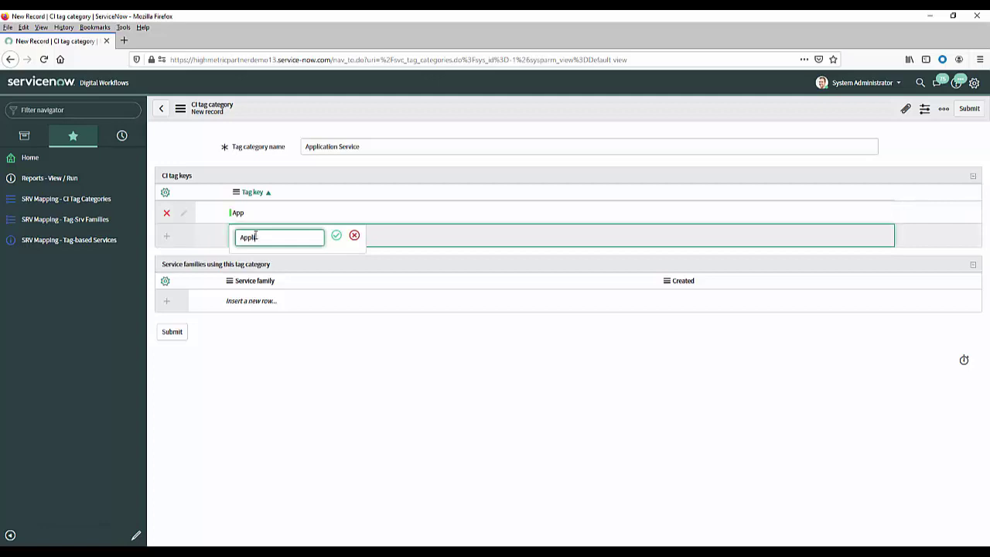
left_click(337, 235)
left_click(246, 259)
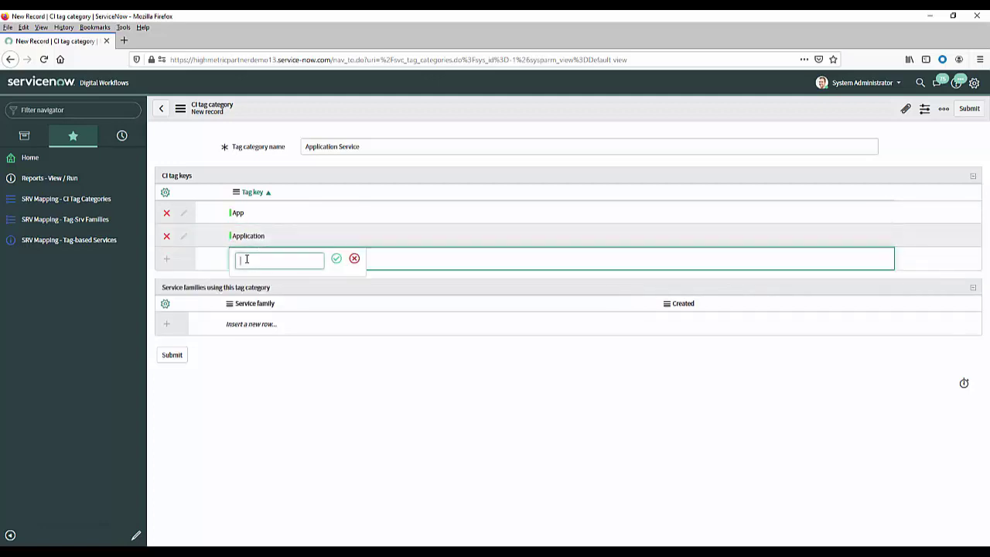
type("AppName")
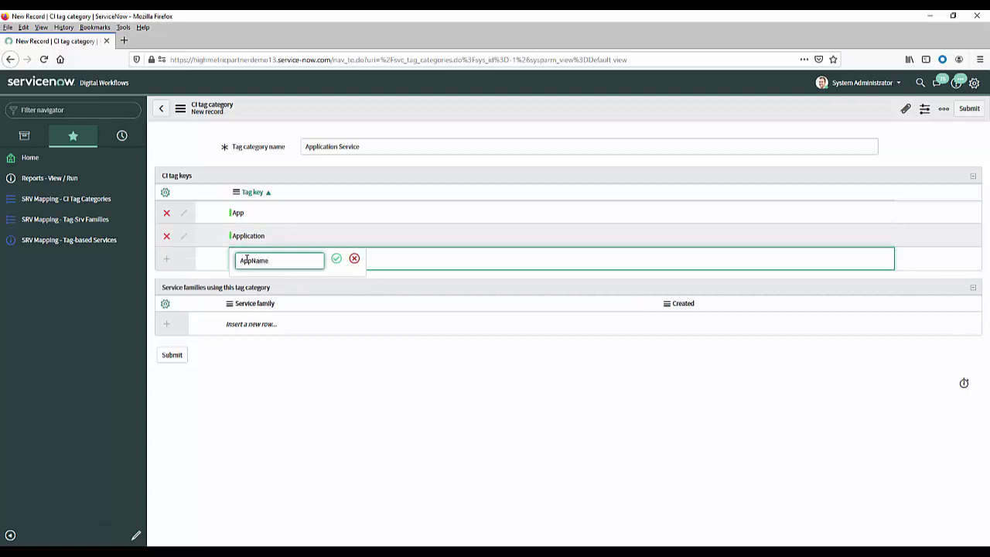
left_click(336, 259)
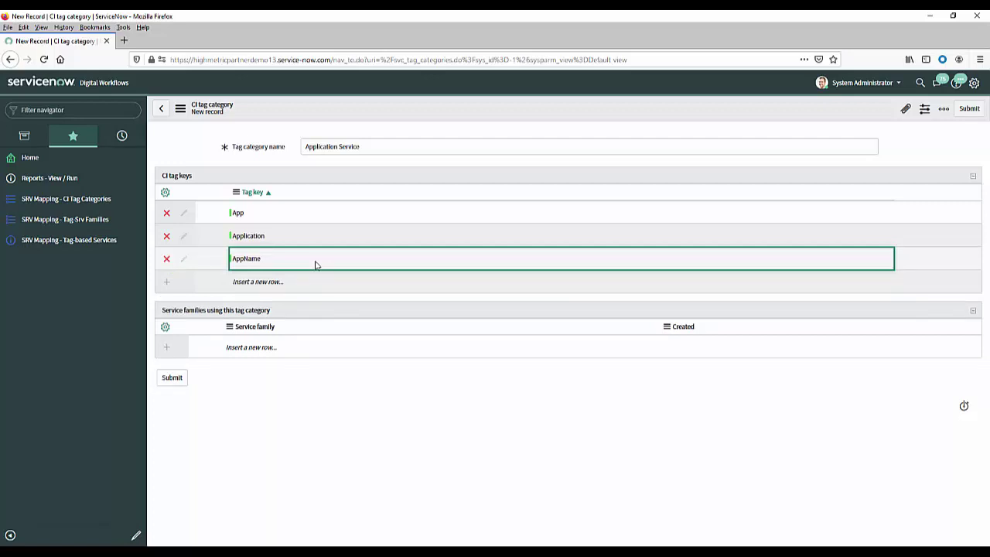
Add the tag keys Apps and Applications, then submit the Application Service category
left_click(260, 282)
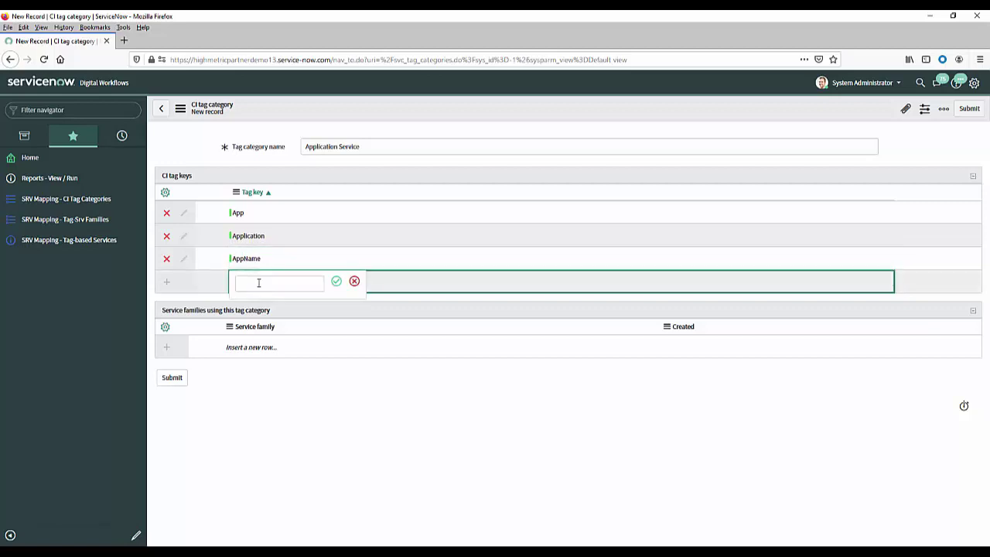
type("Apps")
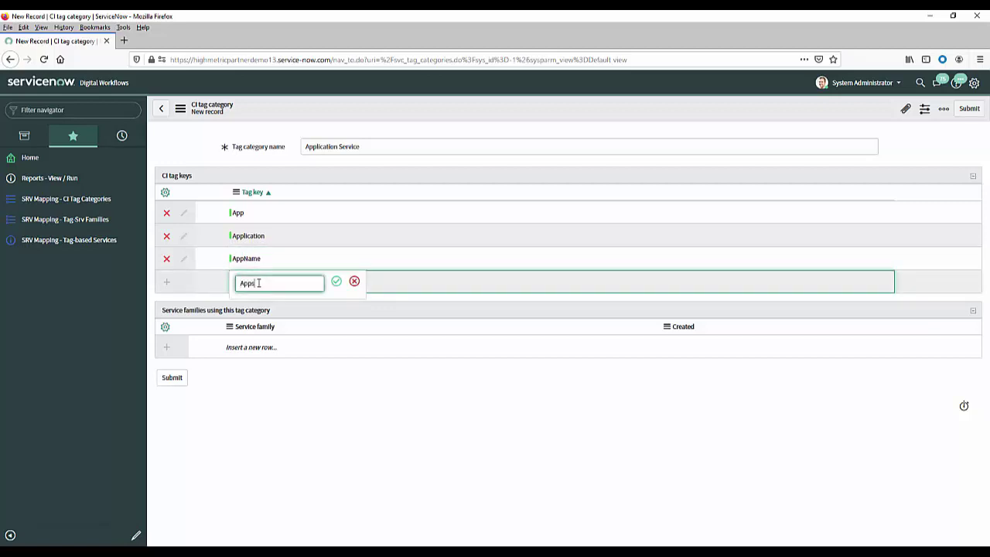
left_click(337, 280)
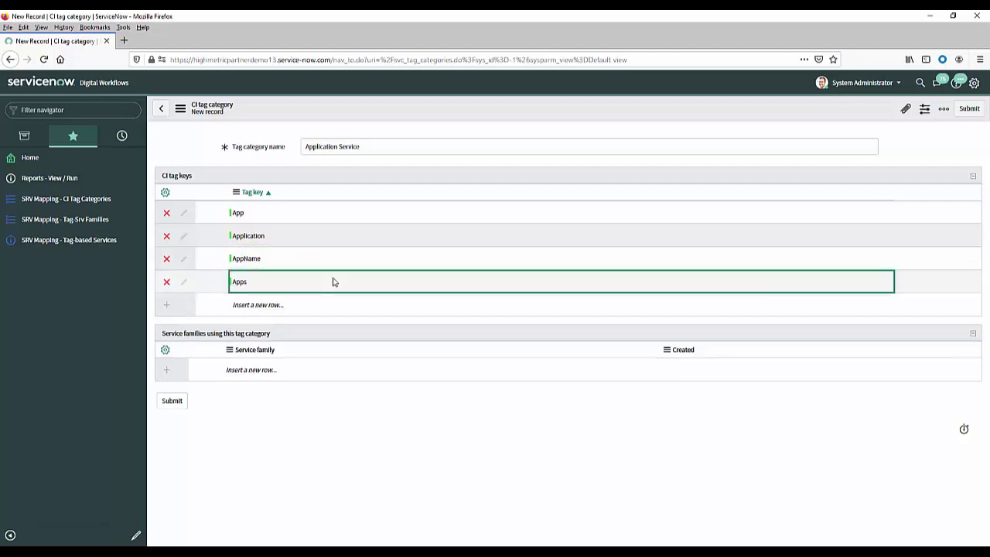
left_click(282, 305)
type("Ap")
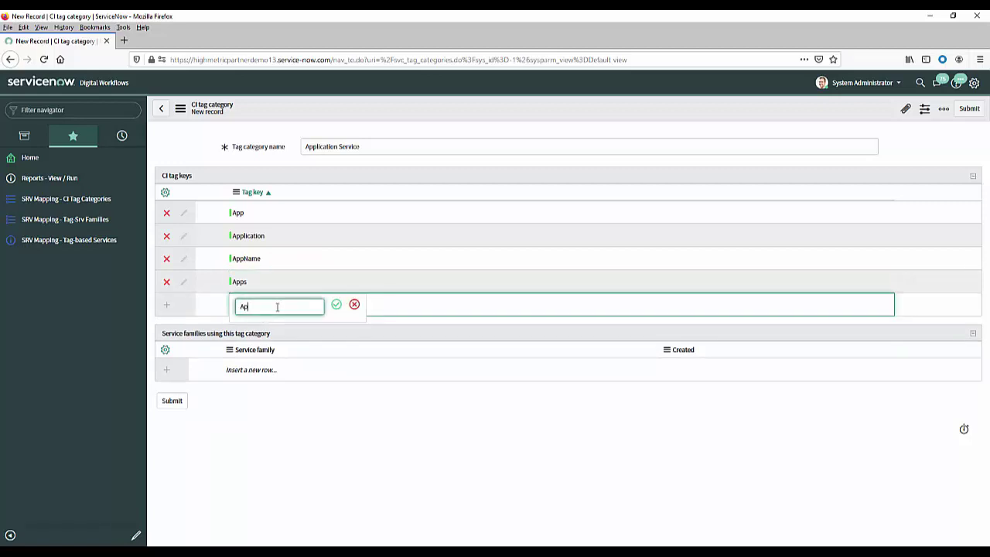
type("plications")
left_click(335, 304)
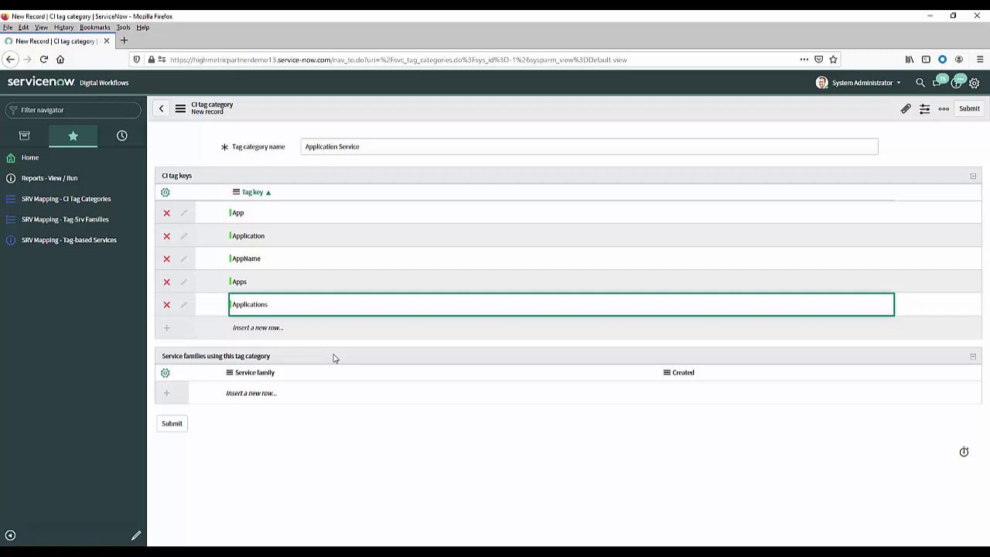
left_click(171, 427)
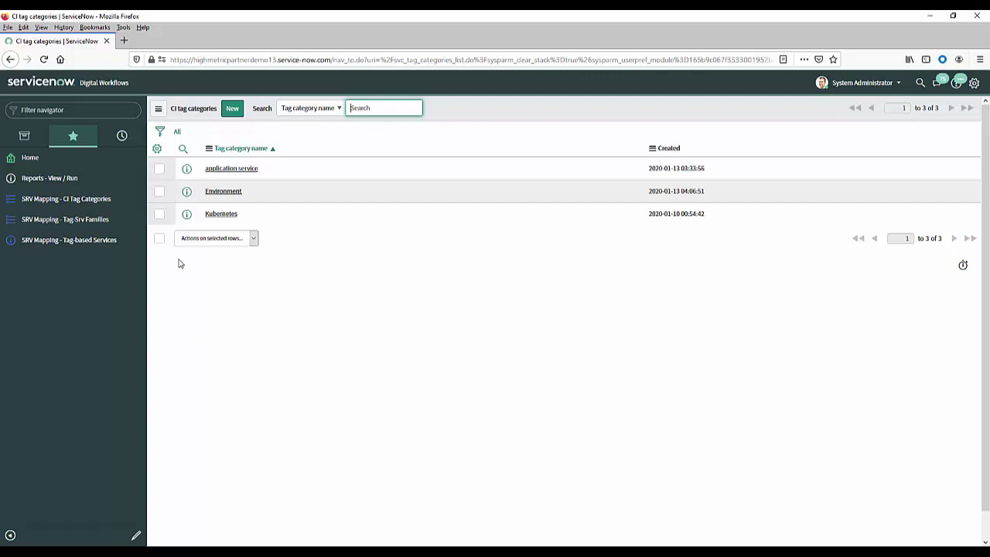
Start a new tag-based service family named Application Services
left_click(81, 222)
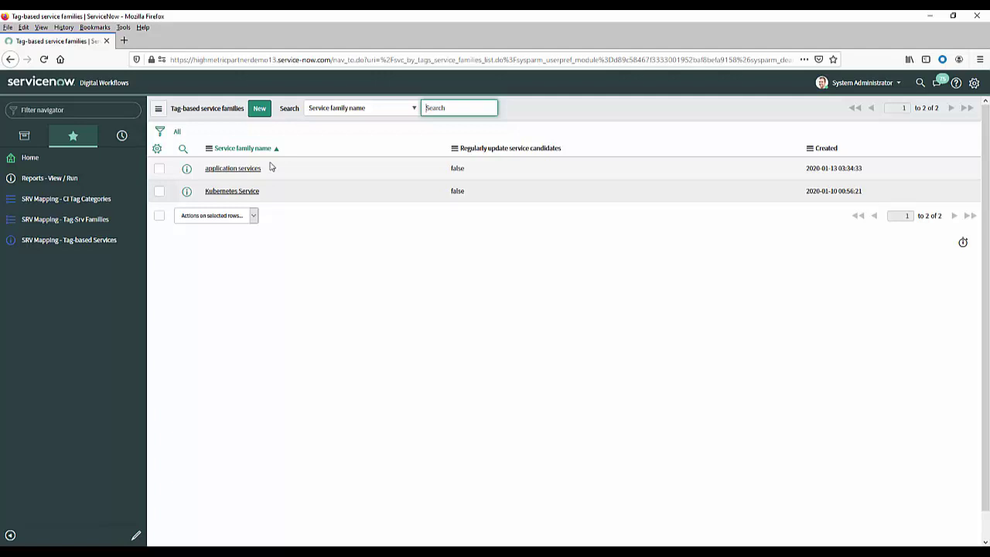
left_click(258, 110)
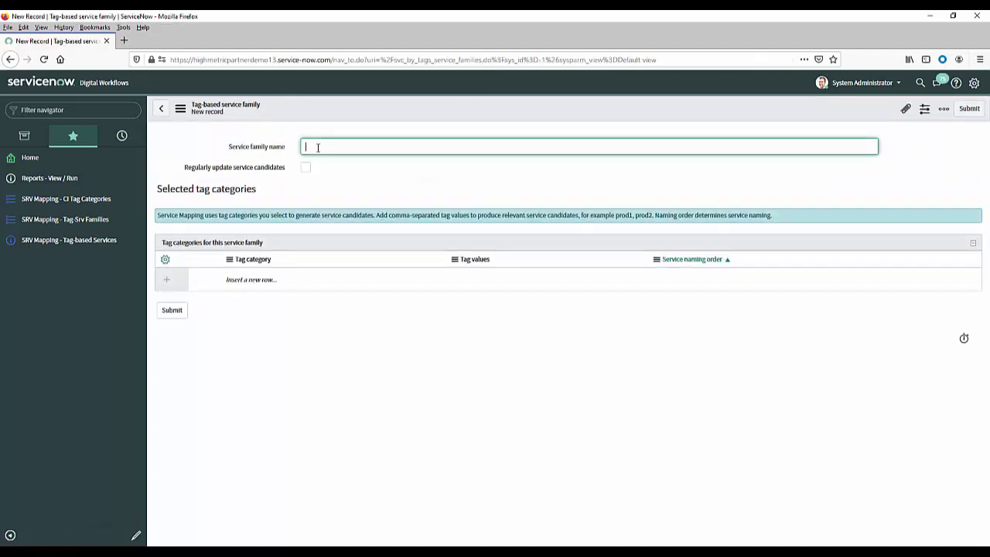
type("Application Services")
Add application service as the family's first tag category row
left_click(254, 279)
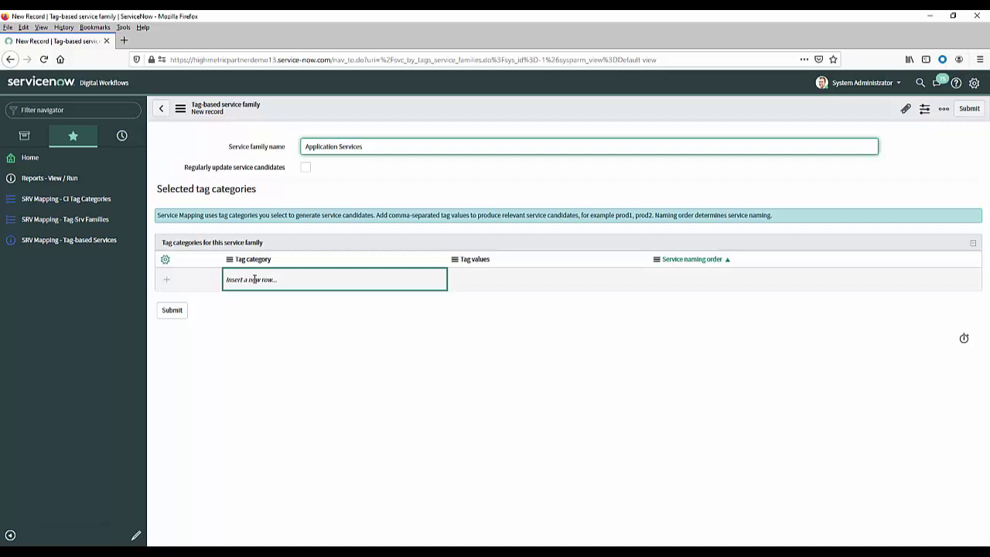
left_click(326, 281)
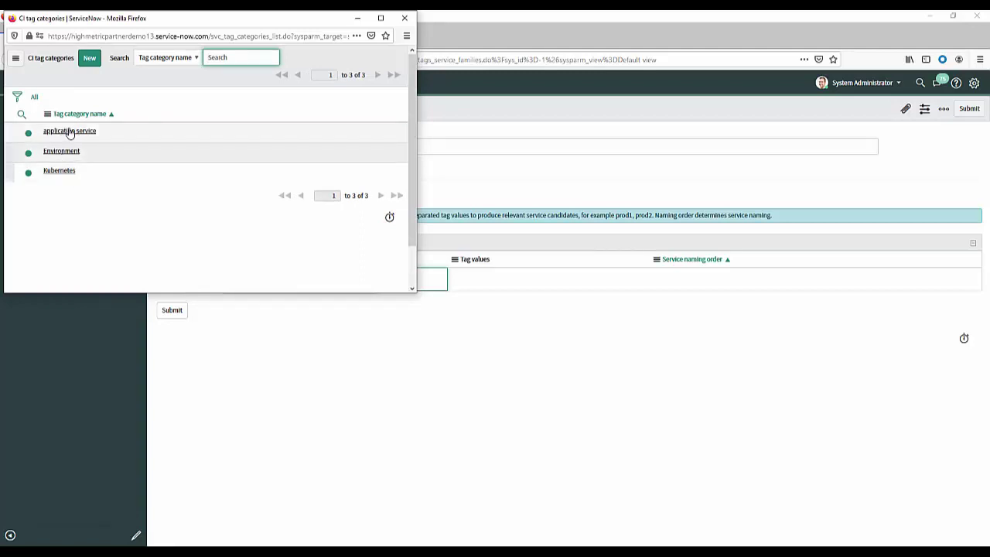
left_click(70, 132)
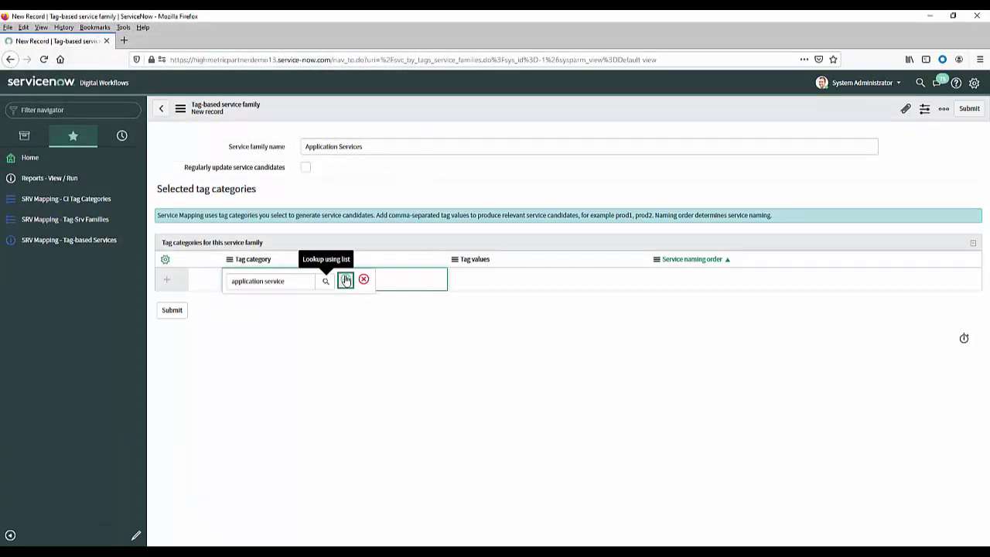
left_click(342, 304)
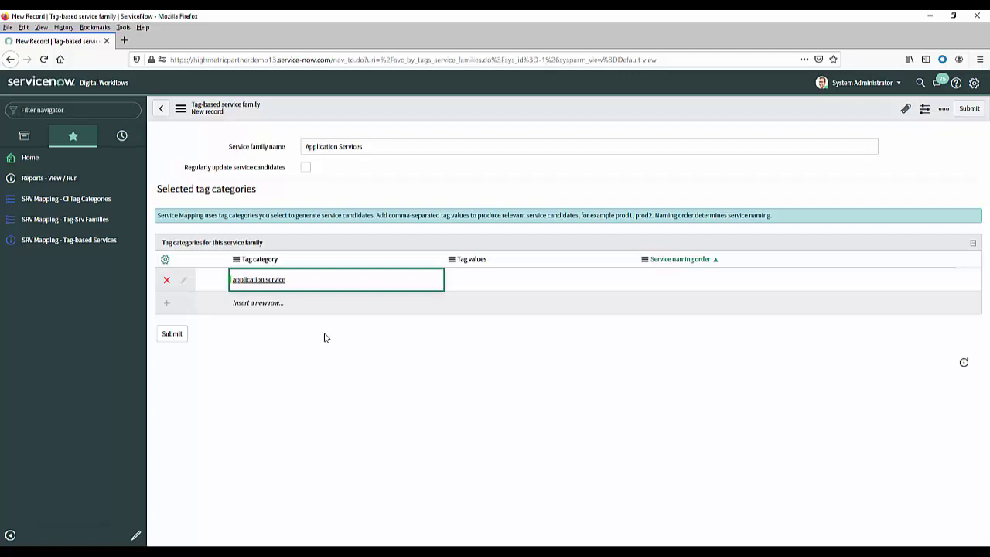
Add Environment as a second tag category row and submit the service family
left_click(260, 303)
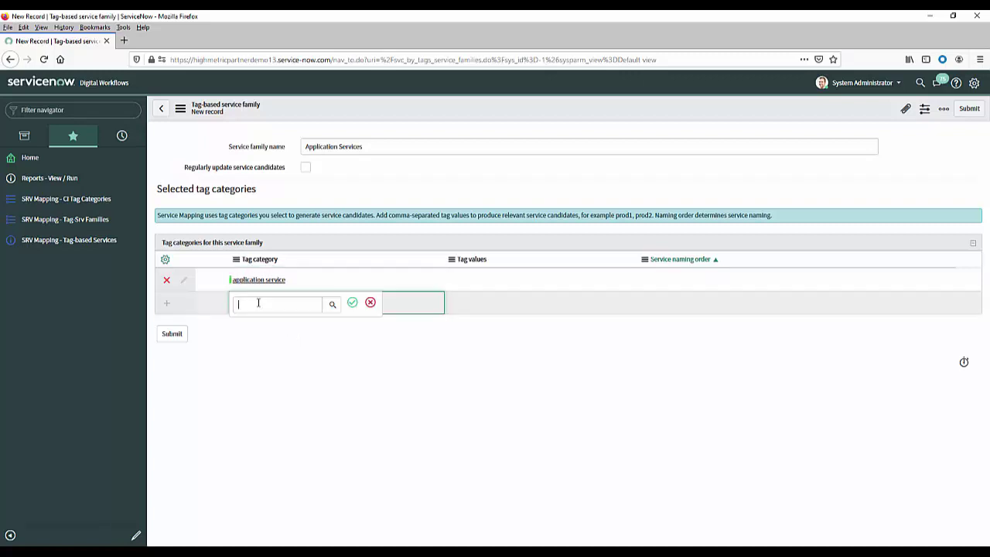
left_click(333, 304)
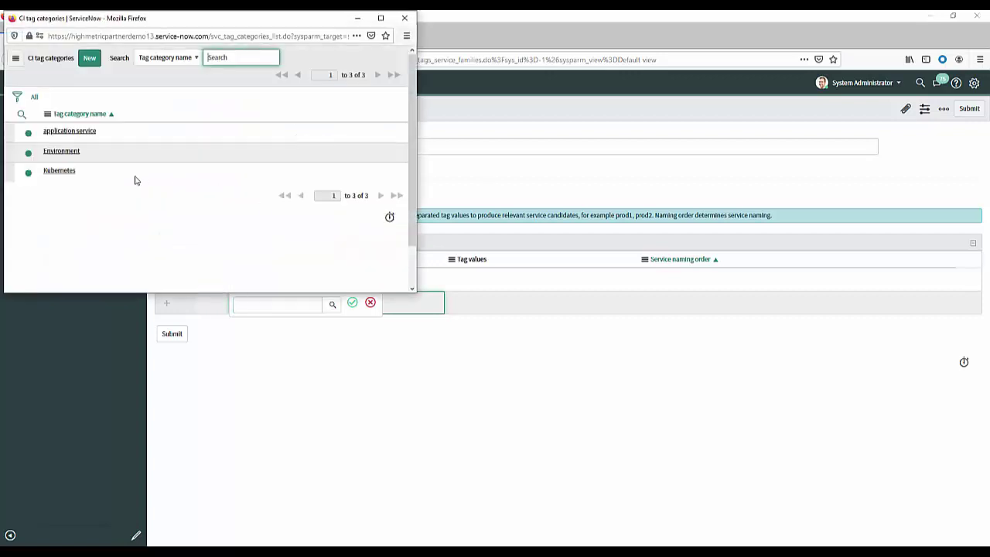
left_click(56, 155)
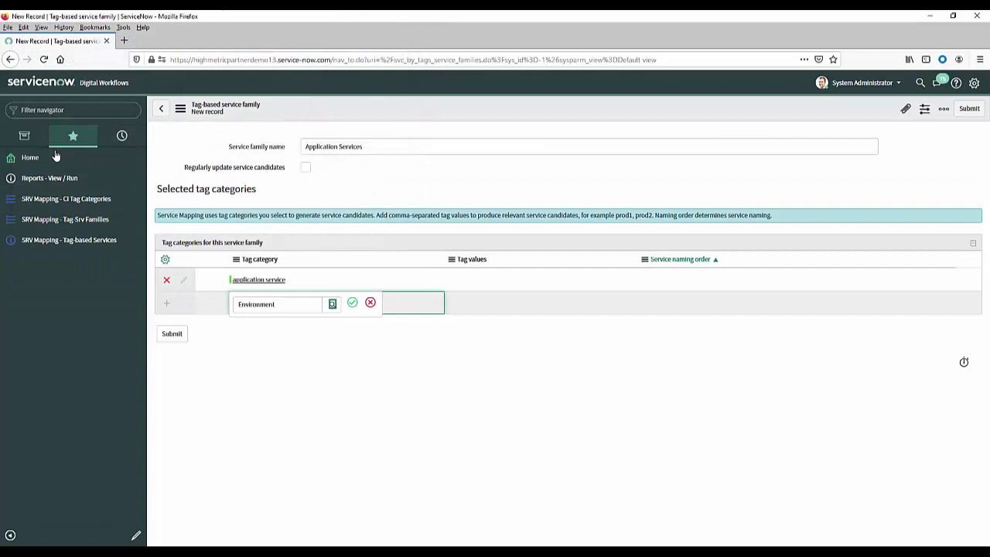
left_click(351, 303)
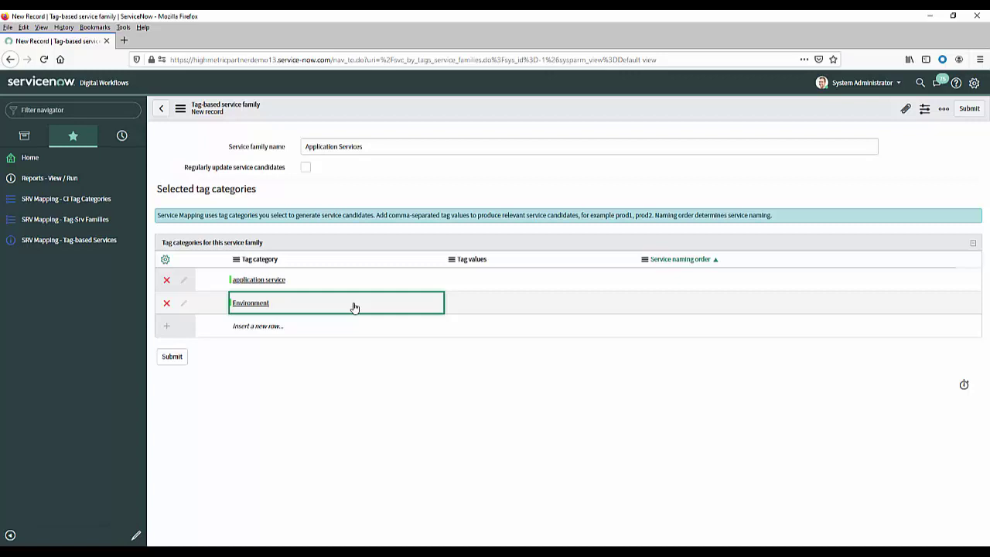
left_click(171, 357)
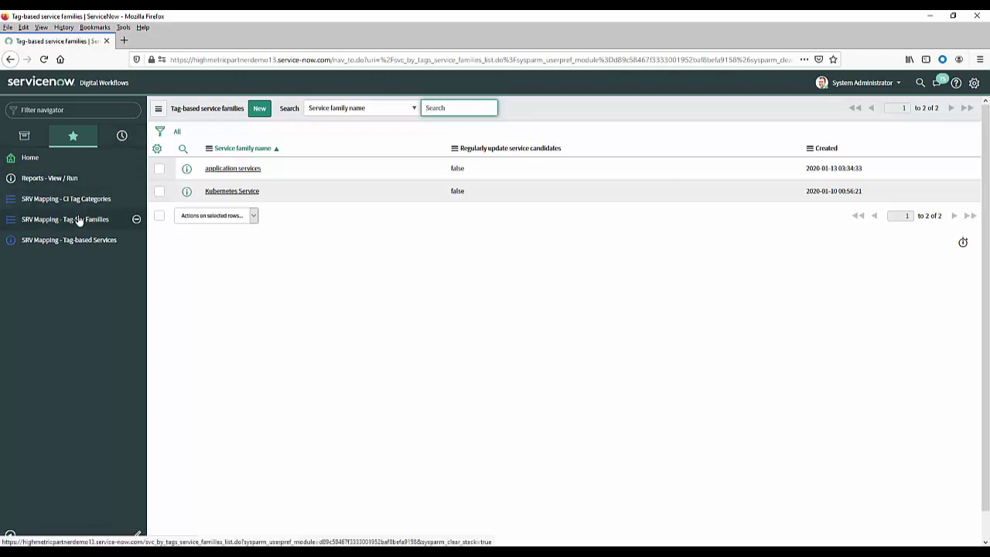
Generate and display the service candidates for the application services family
left_click(228, 168)
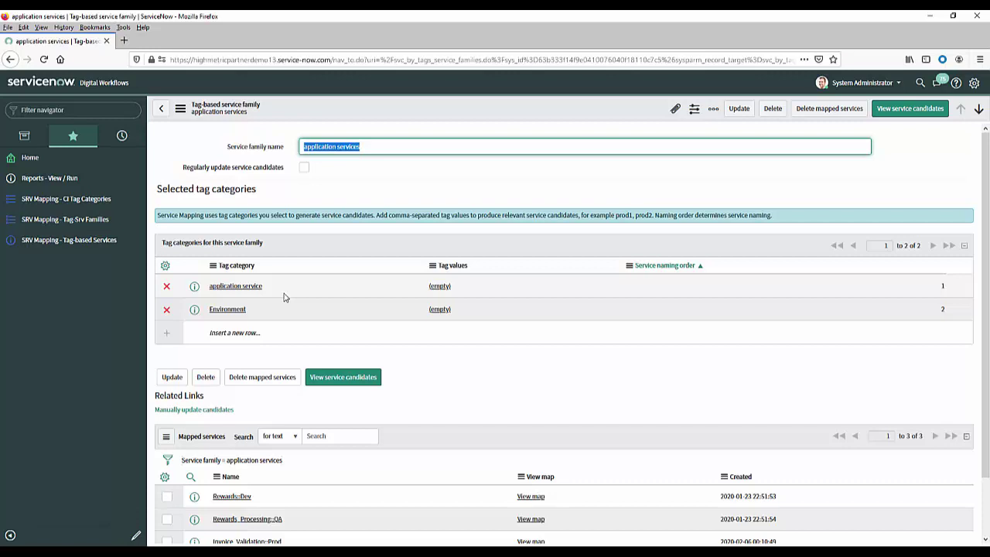
left_click(340, 378)
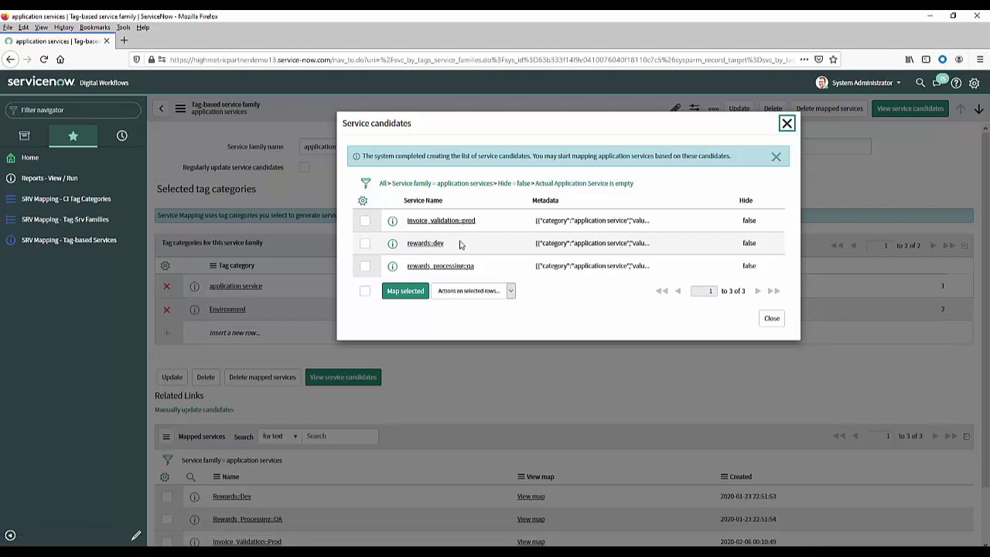
Select invoice_validation::prod for mapping, close the candidates list, and scroll to Rewards::Dev
left_click(365, 221)
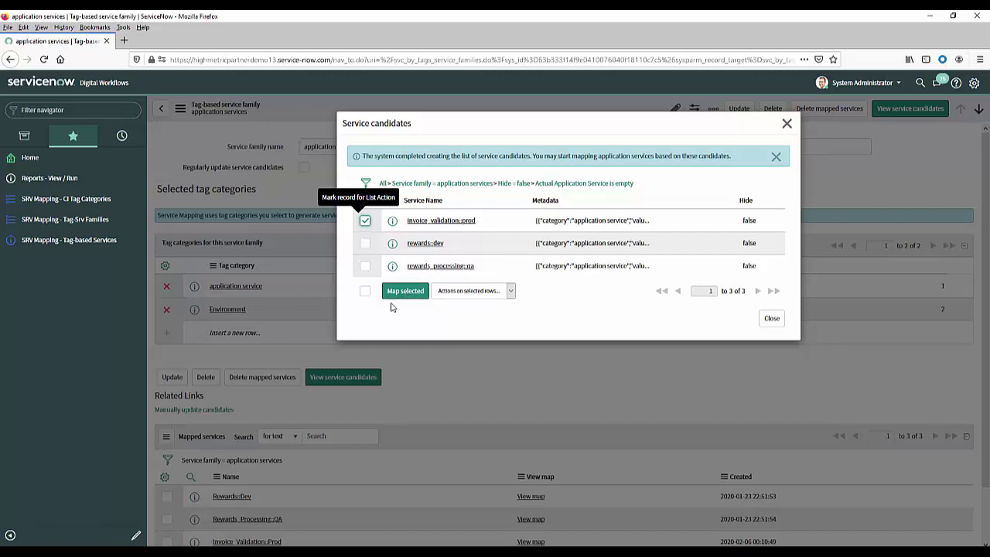
left_click(787, 125)
scroll(446, 360, "down", 1)
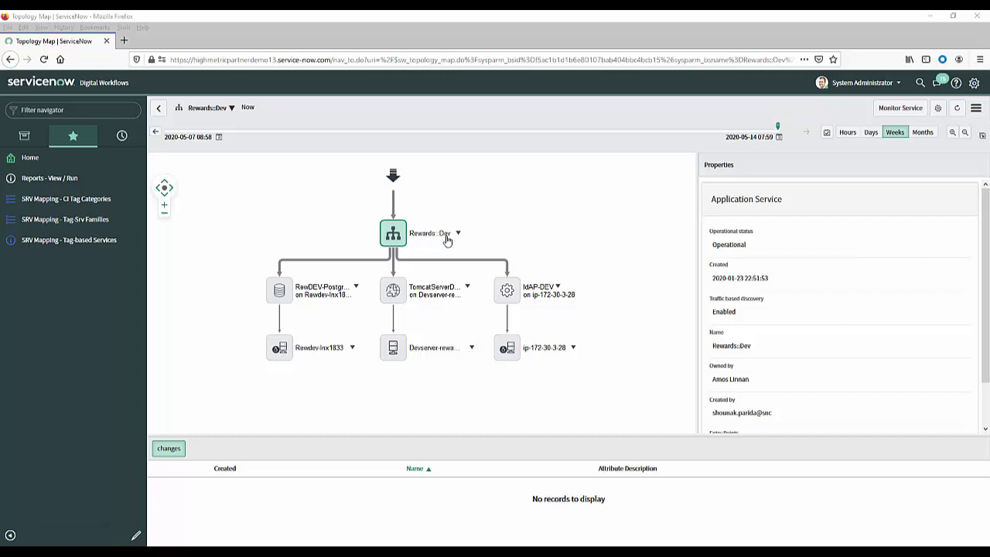
Inspect properties of PostgreSQL, Tomcat, LDAP nodes and their three host servers
left_click(280, 290)
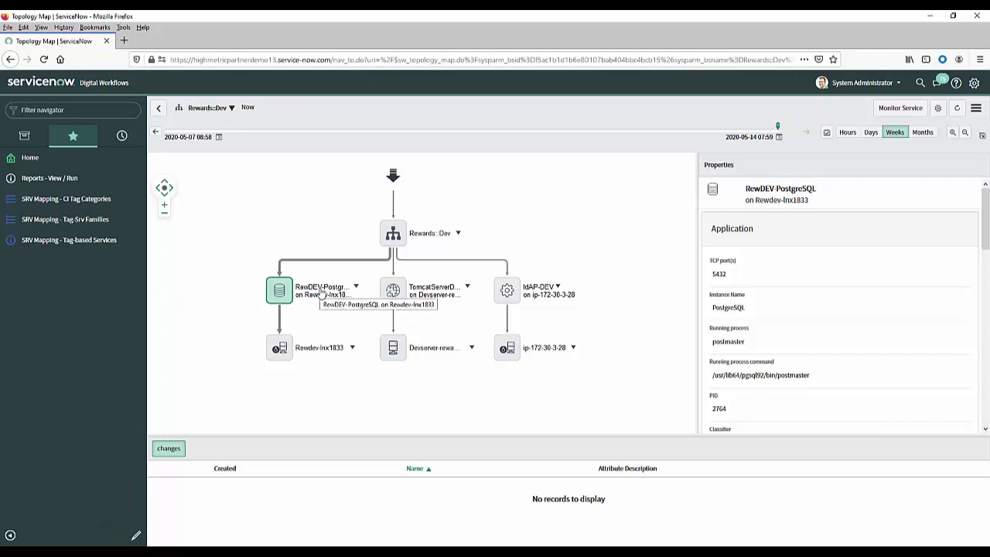
left_click(394, 291)
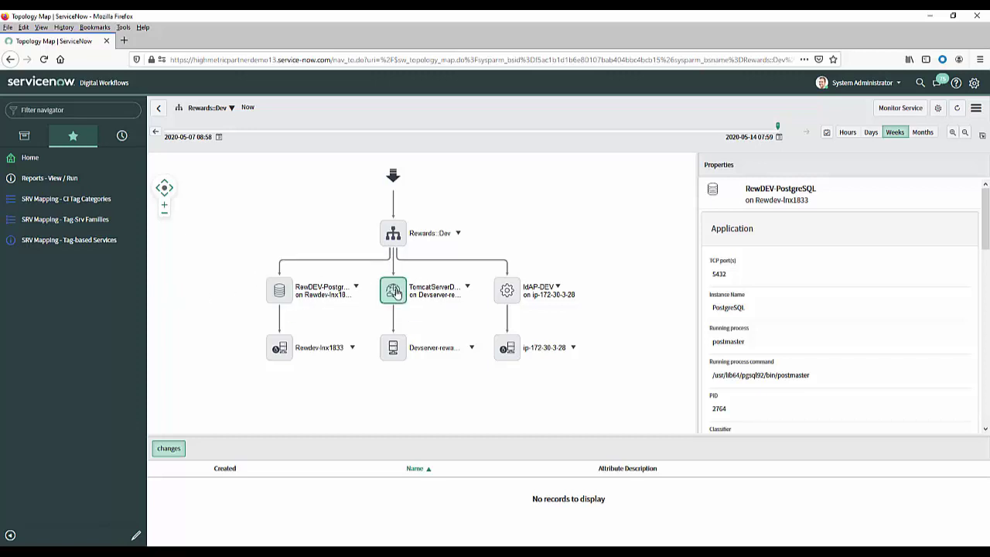
left_click(516, 293)
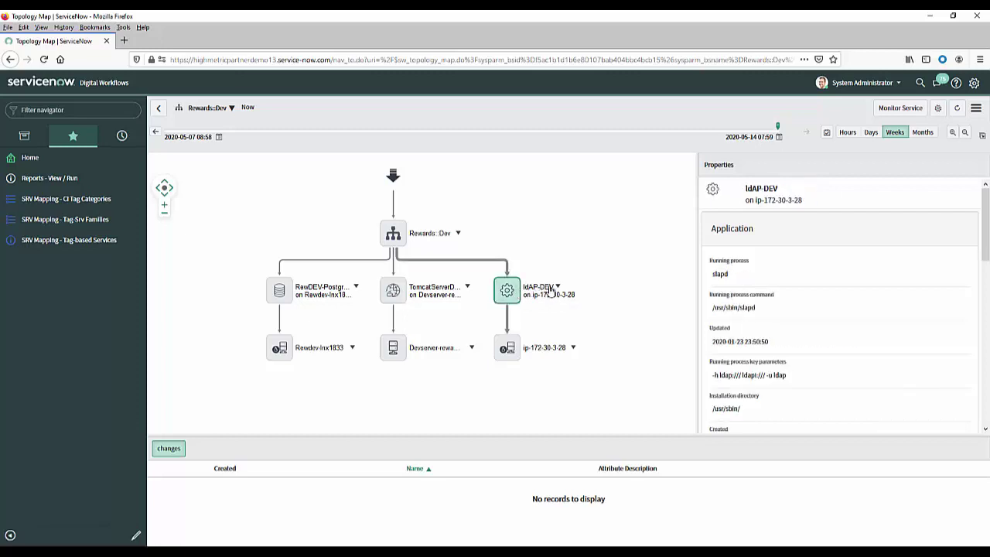
left_click(509, 348)
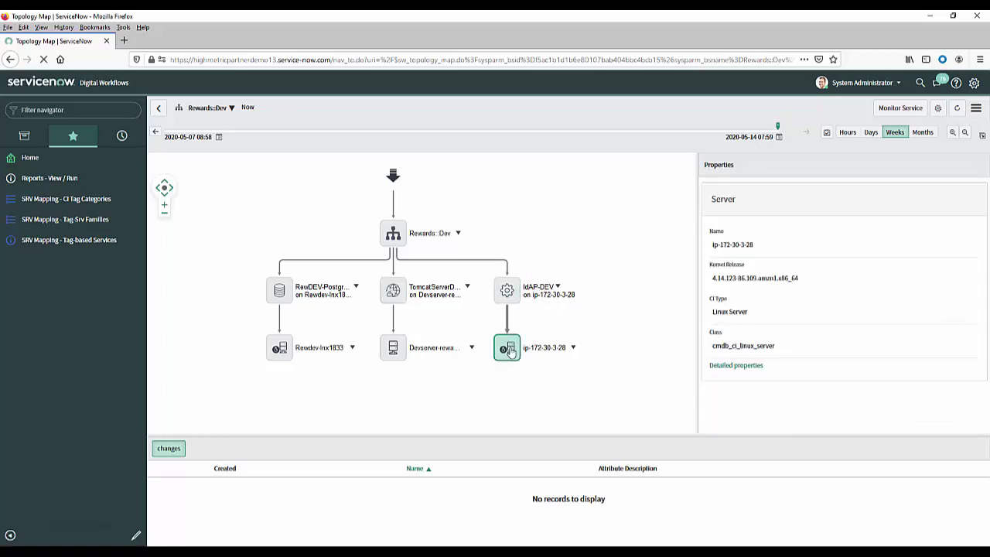
left_click(396, 349)
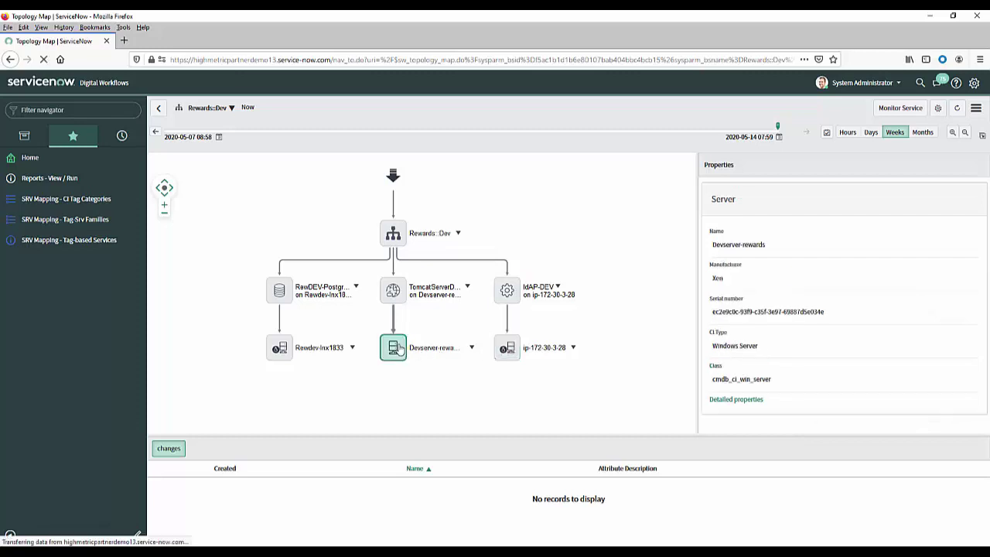
left_click(281, 348)
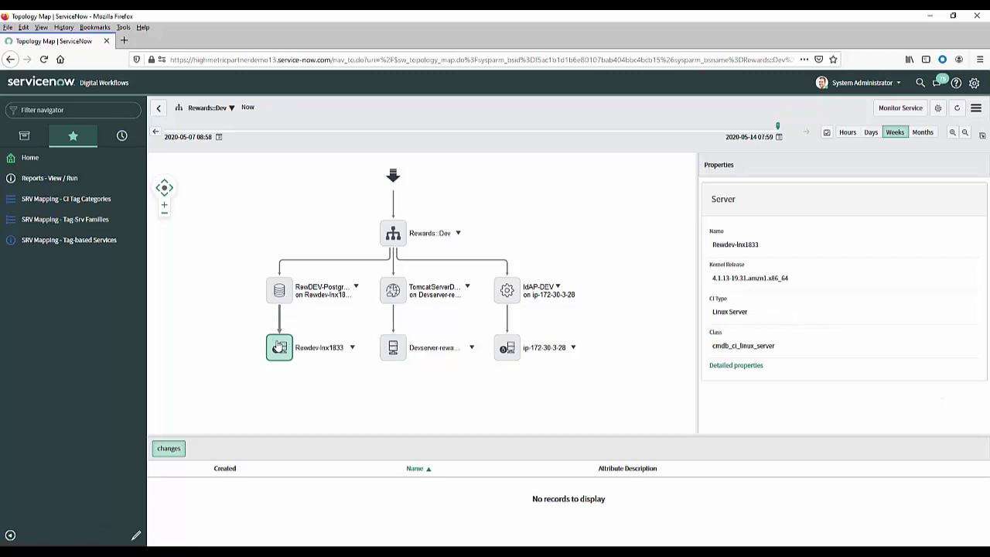